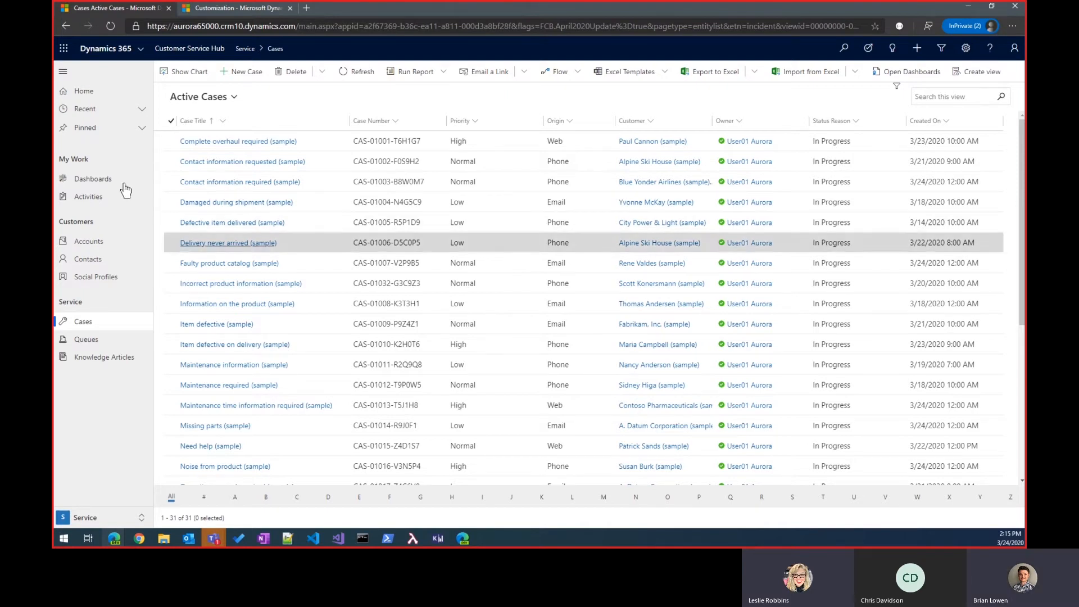
- Review the Resolution Type choices in the case resolution form for the "Complete overhaul required (sample)" case, then discard the form
left_click(171, 140)
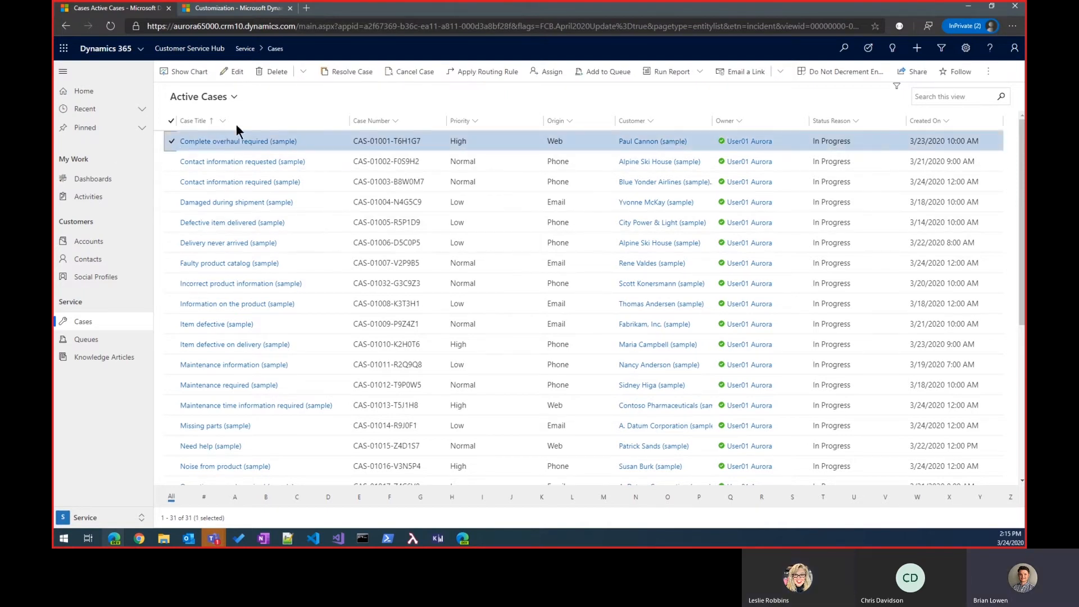
left_click(352, 72)
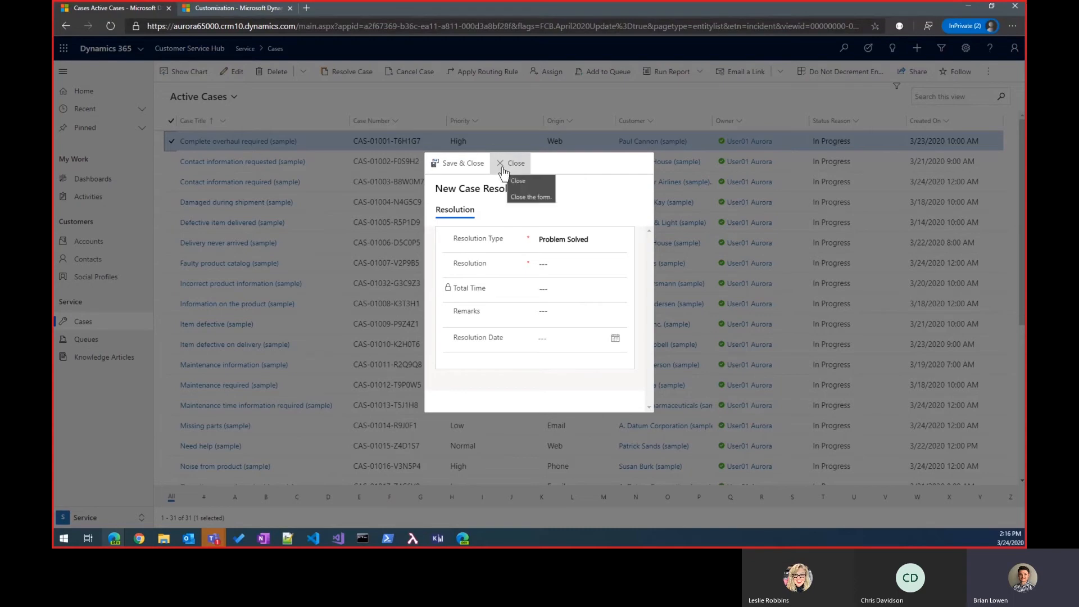
left_click(565, 238)
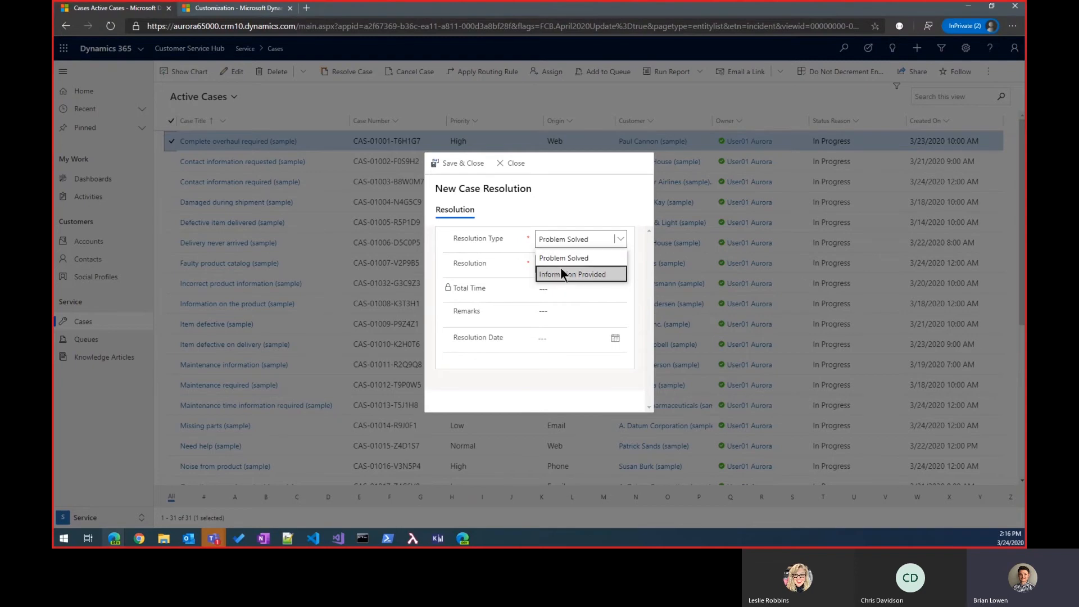
left_click(570, 237)
left_click(511, 167)
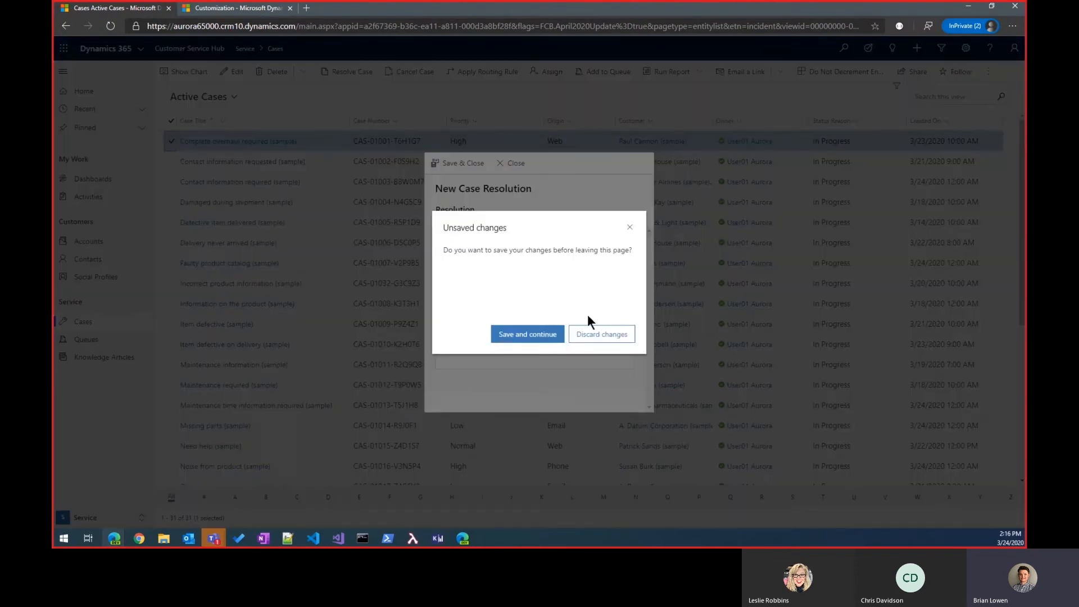
left_click(597, 332)
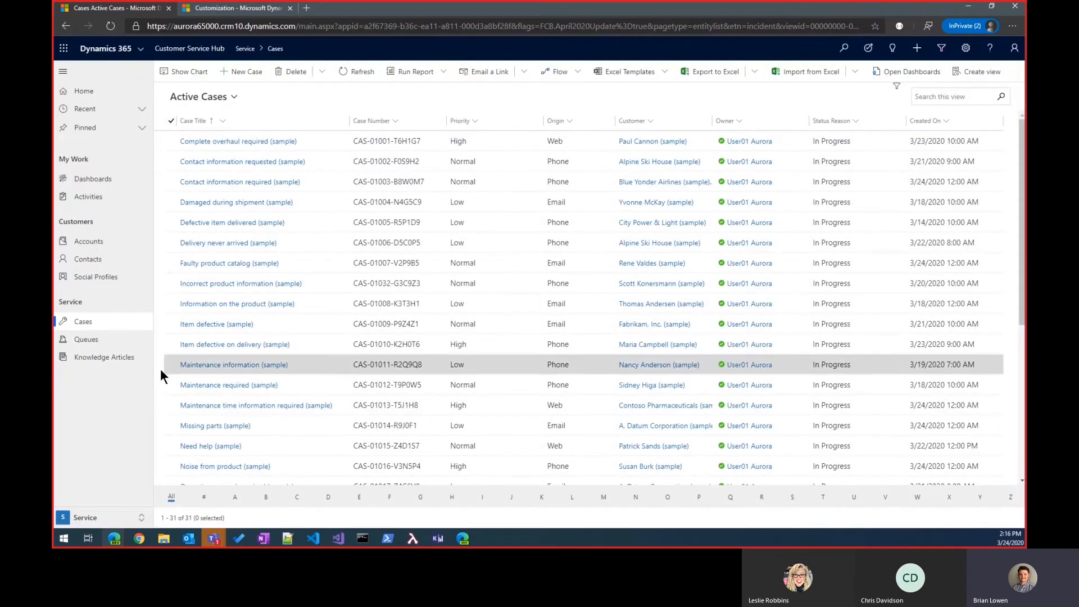
- Switch to the Default Solution customization window and open the statuscode field of the Case entity
left_click(224, 9)
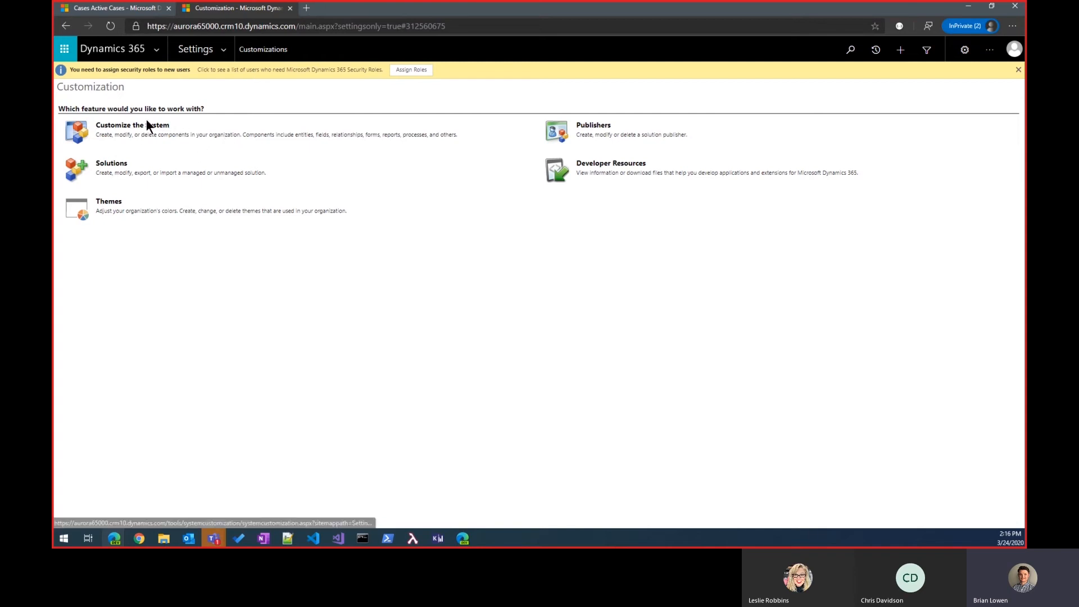
left_click(114, 538)
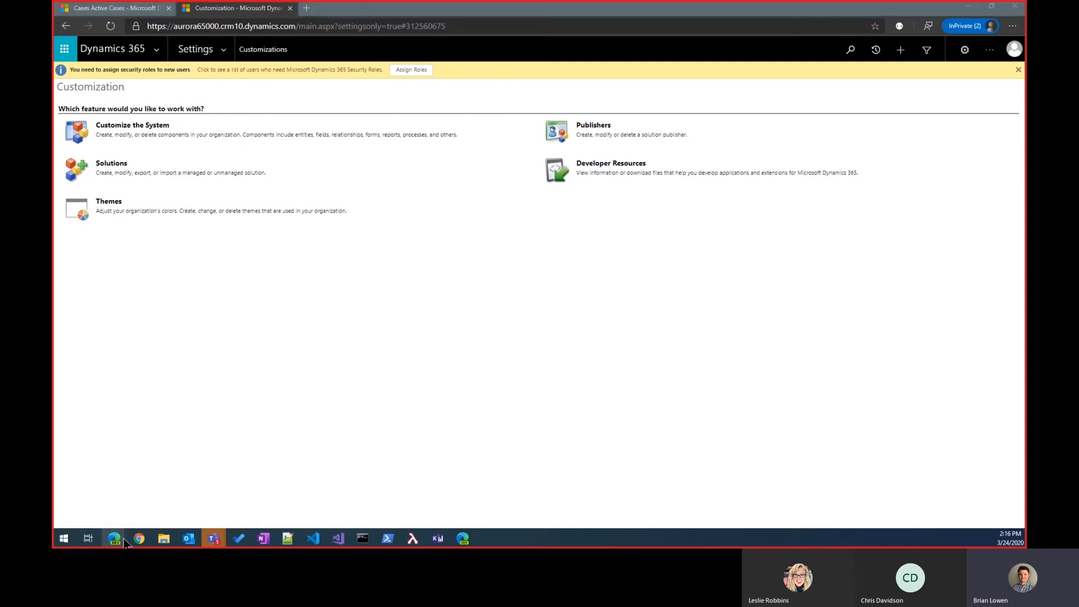
left_click(414, 498)
scroll(312, 289, "up", 3)
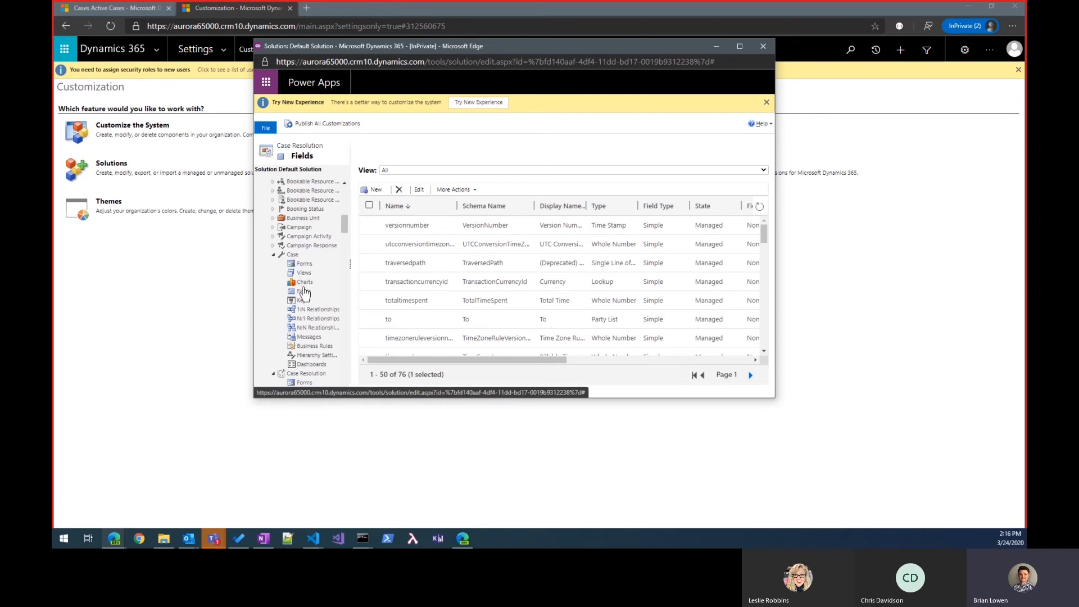
left_click(304, 292)
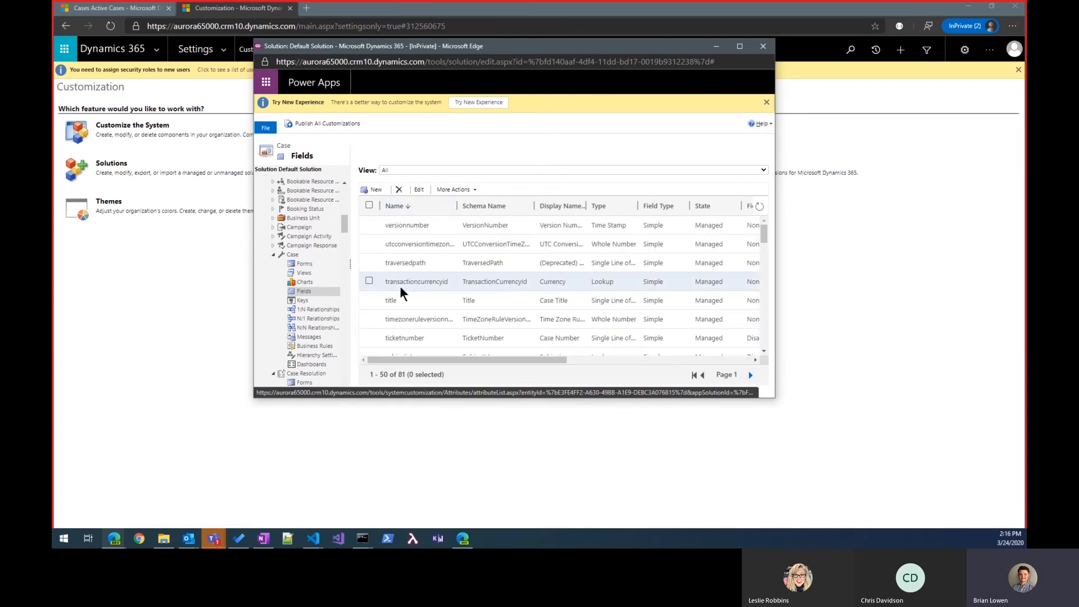
scroll(386, 271, "down", 4)
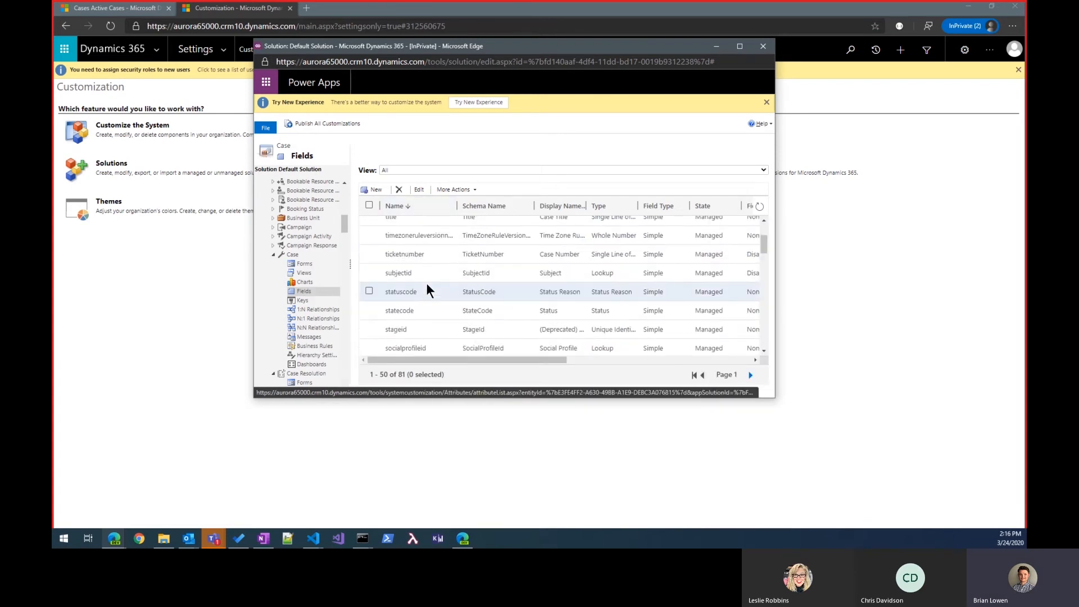
double_click(416, 237)
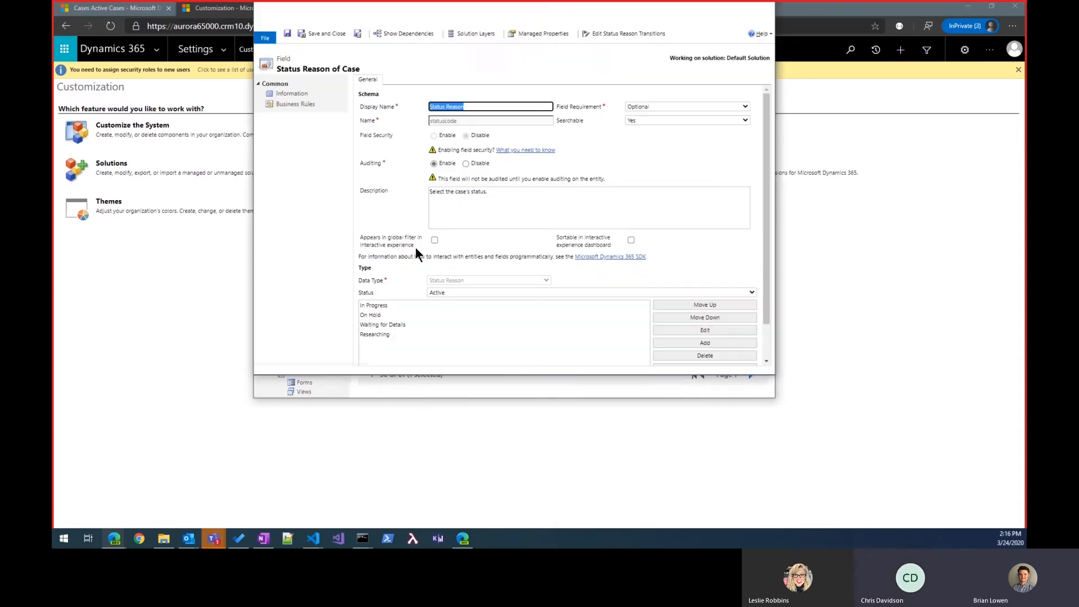
- Add a status reason labelled "Duplicate" under the Resolved status of the Case entity's Status Reason field
left_click(458, 292)
left_click(450, 324)
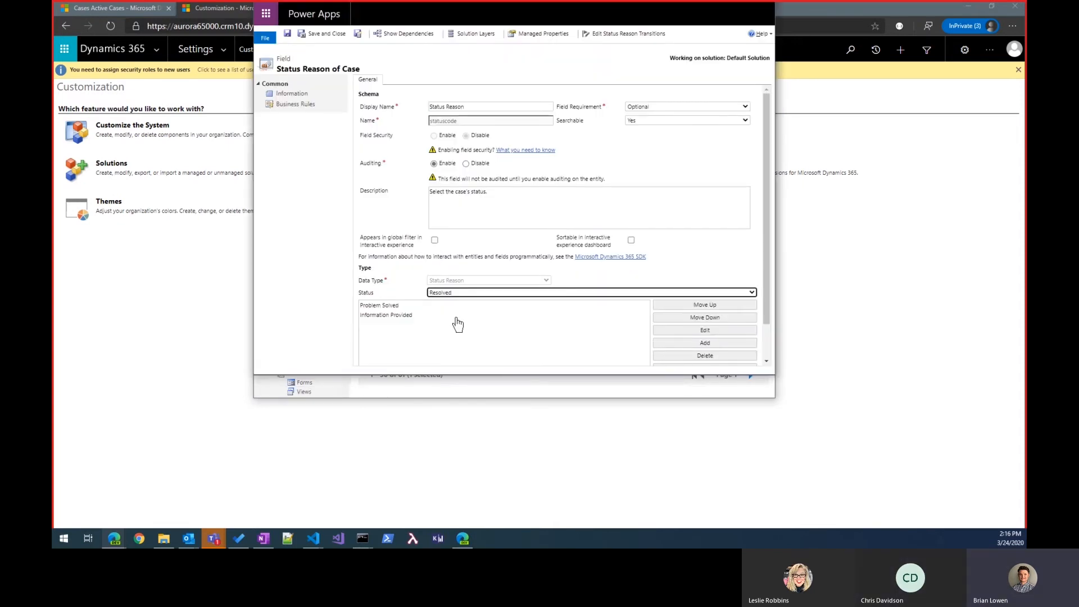
left_click(697, 343)
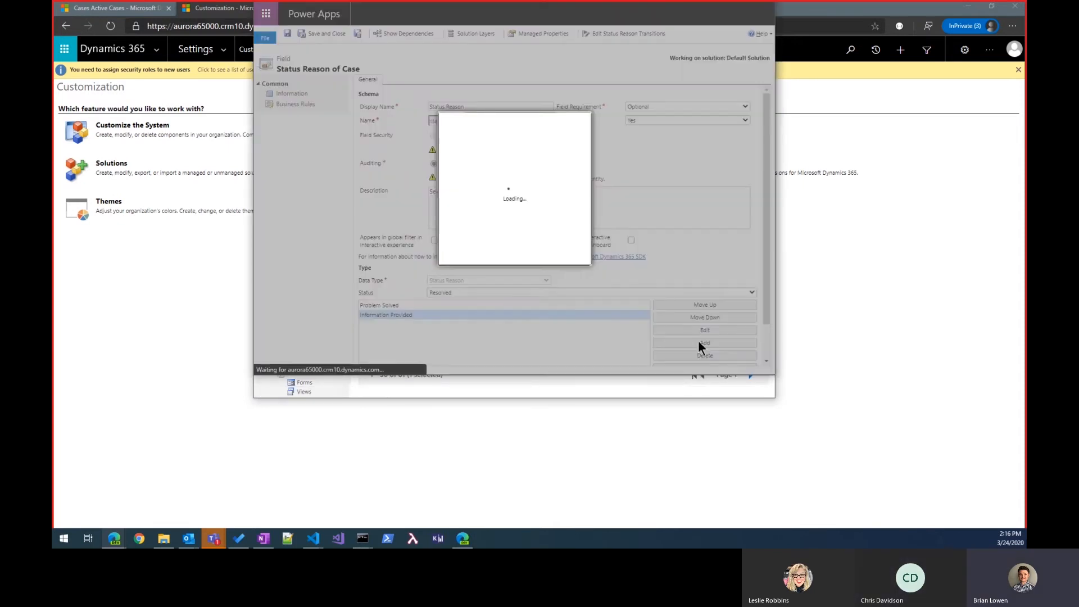
left_click(517, 176)
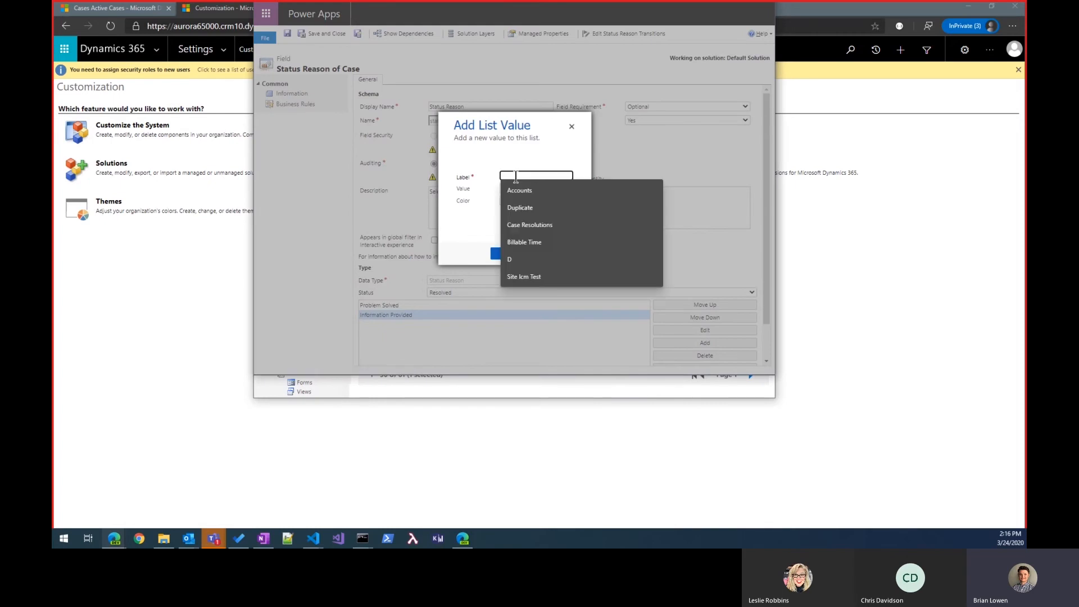
left_click(482, 183)
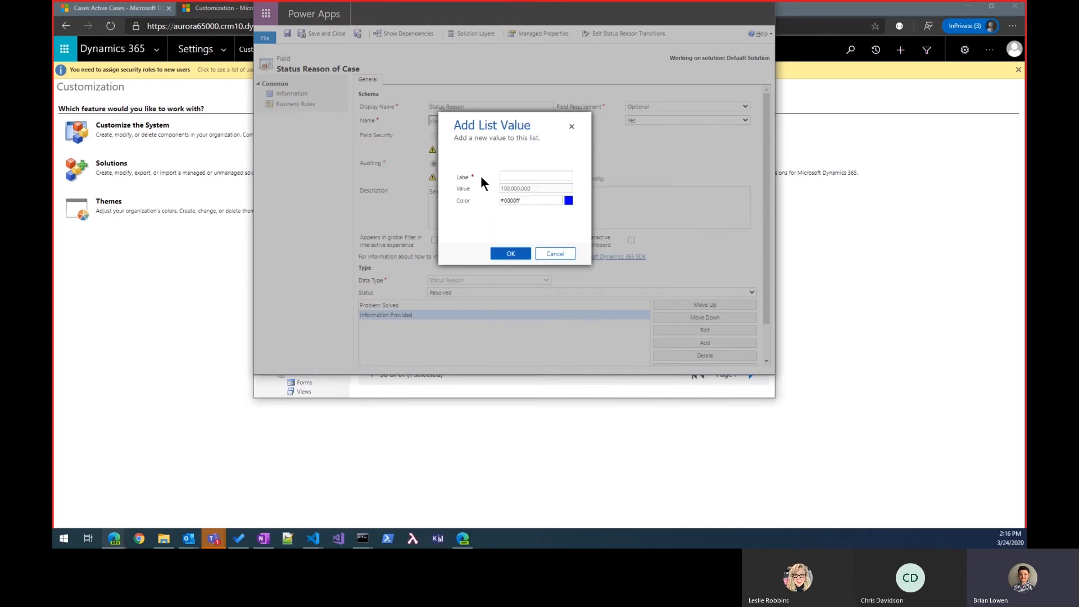
left_click(516, 175)
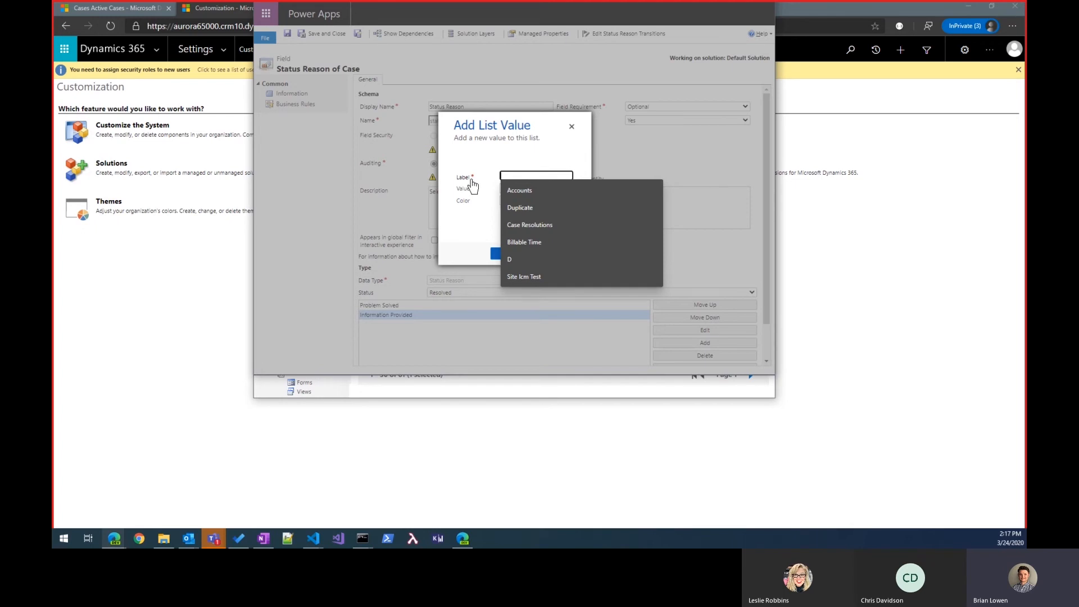
left_click(471, 181)
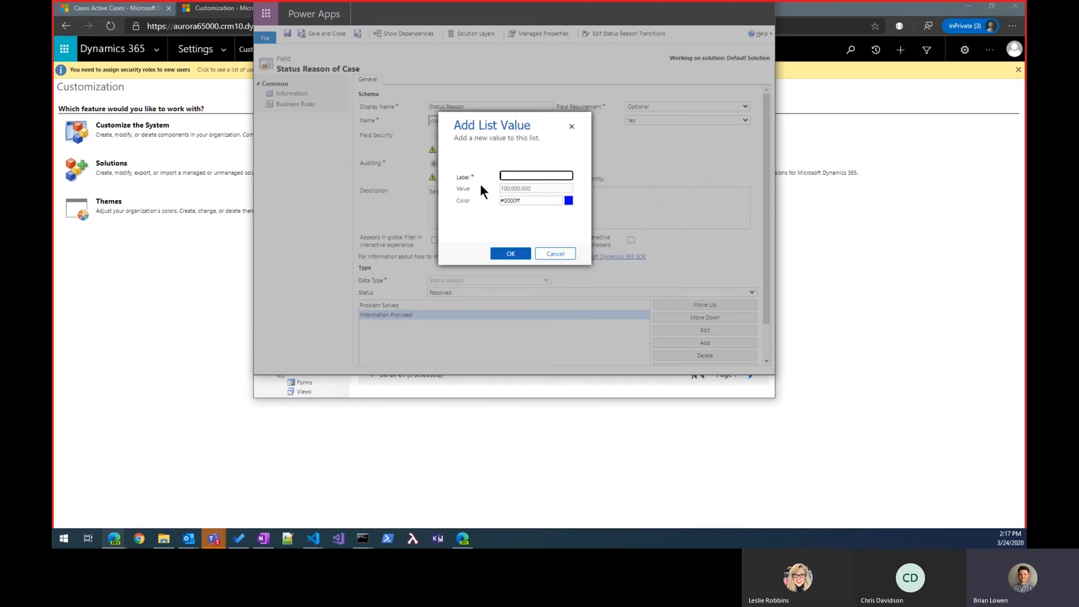
left_click(517, 175)
type("Duplicate")
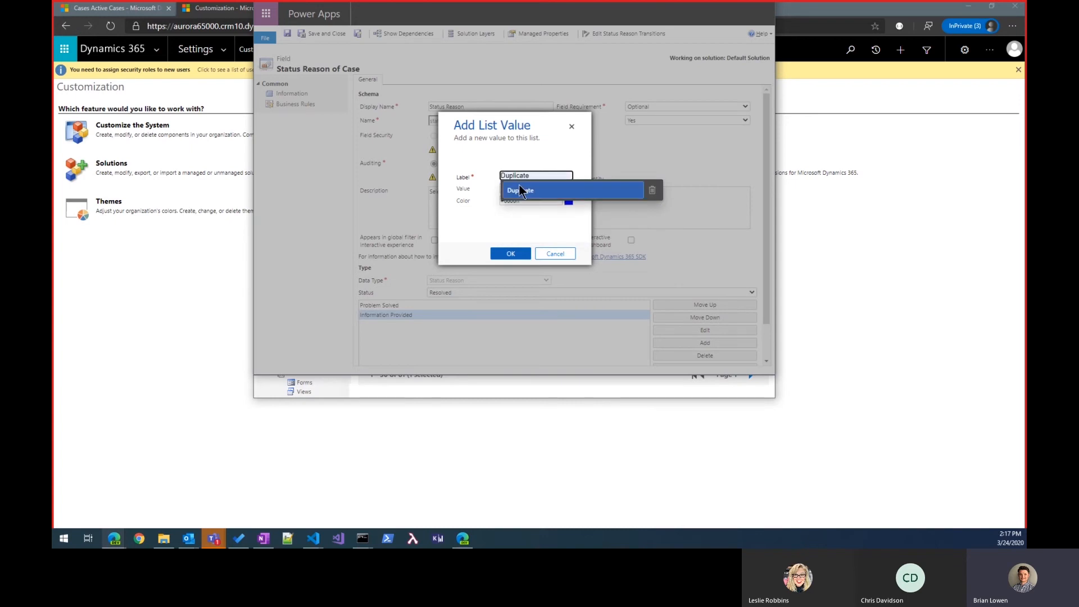
left_click(520, 190)
left_click(509, 254)
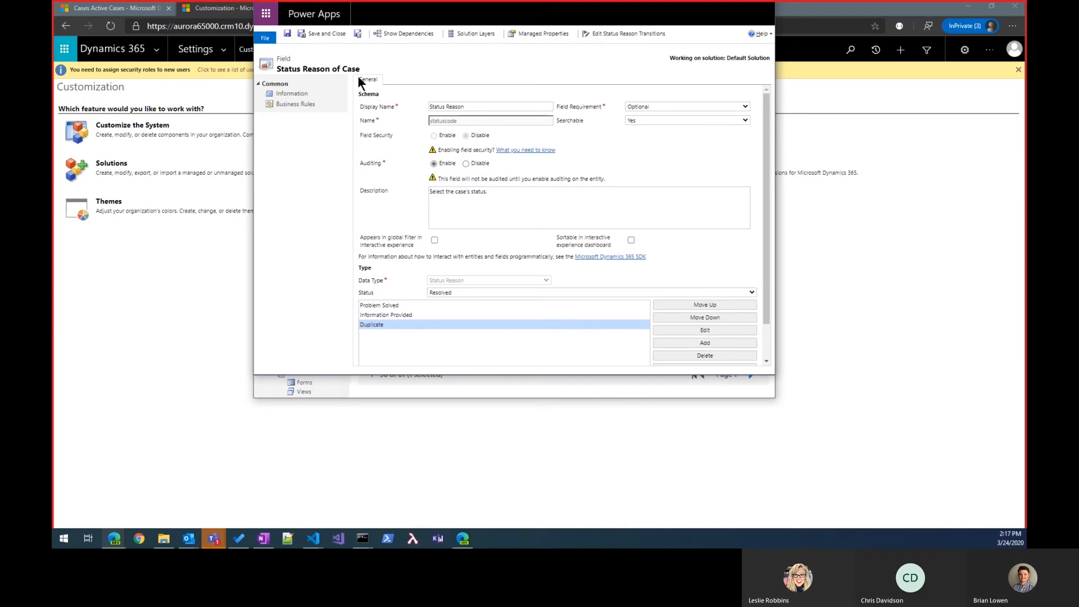
- Return to the Default Solution, list the Case Resolution entity's fields sorted by name descending, and locate resolutiontypecode
left_click(365, 387)
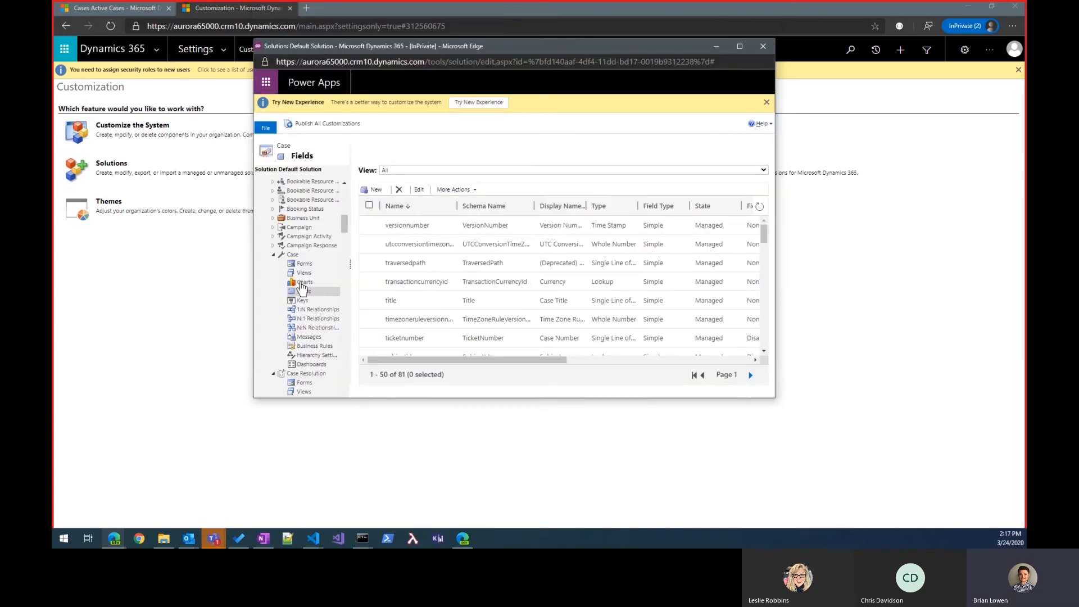
scroll(303, 287, "down", 1)
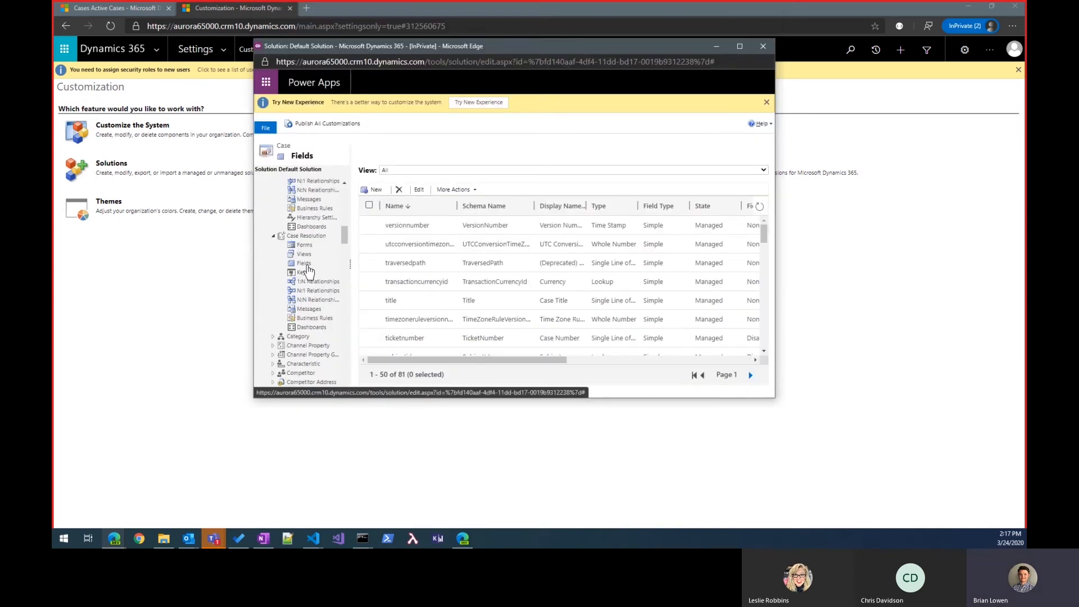
left_click(305, 264)
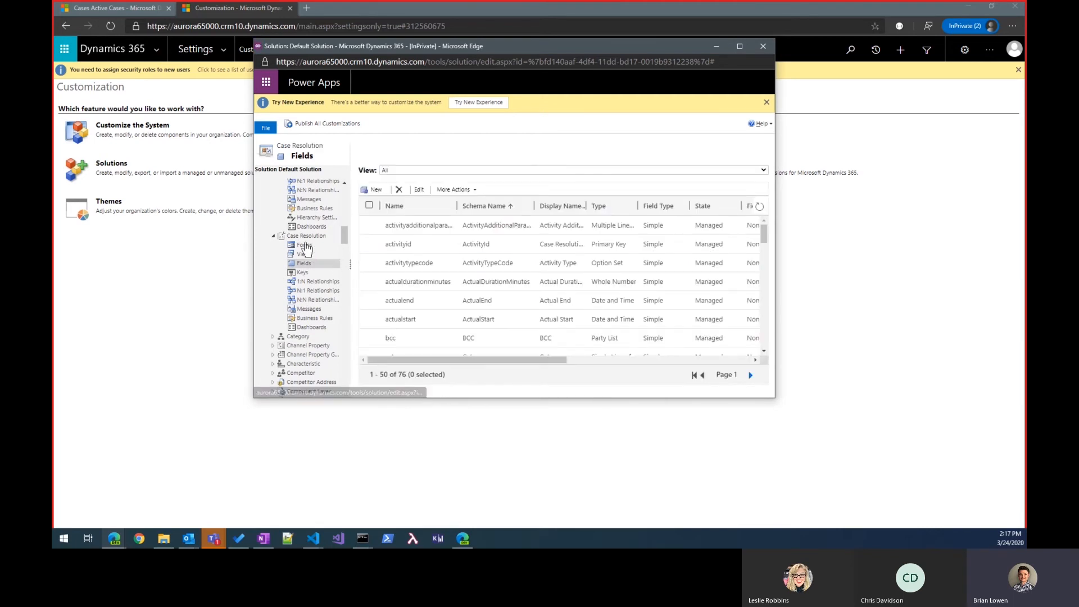
scroll(306, 248, "up", 2)
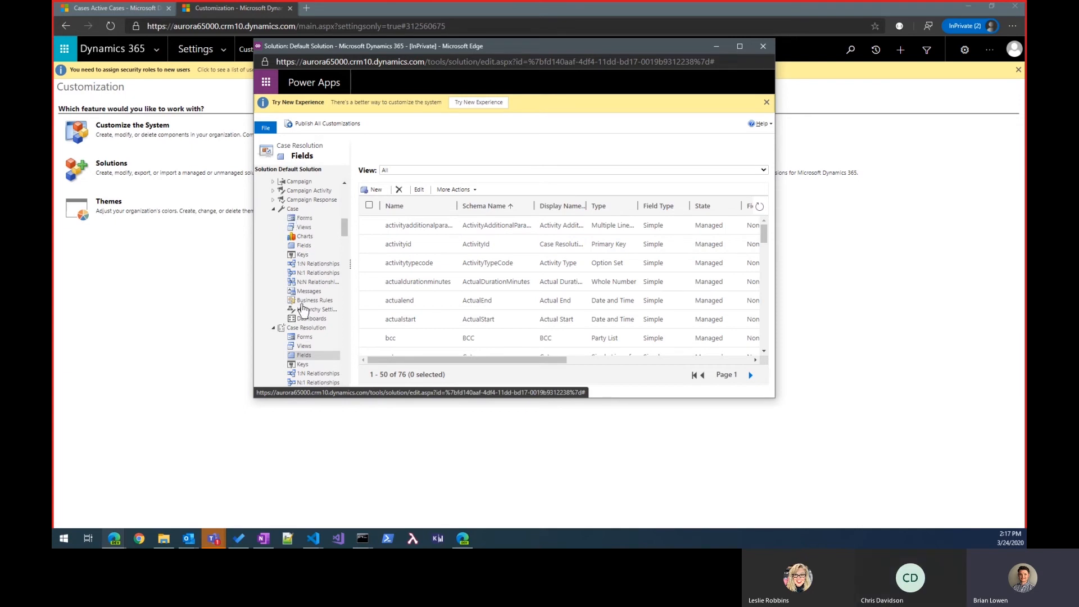
scroll(304, 340, "down", 2)
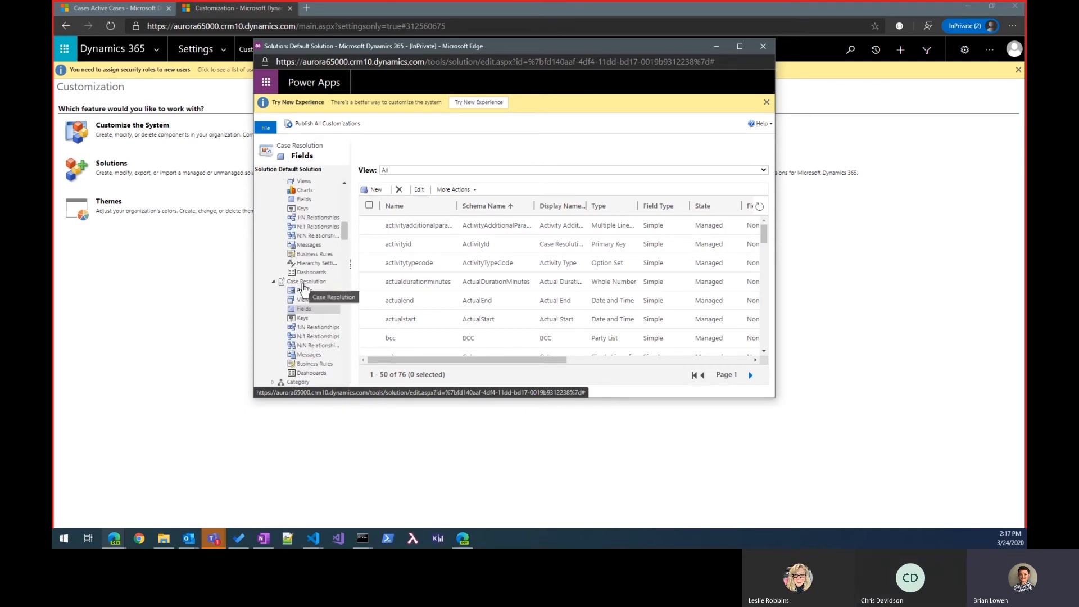
left_click(427, 210)
left_click(427, 211)
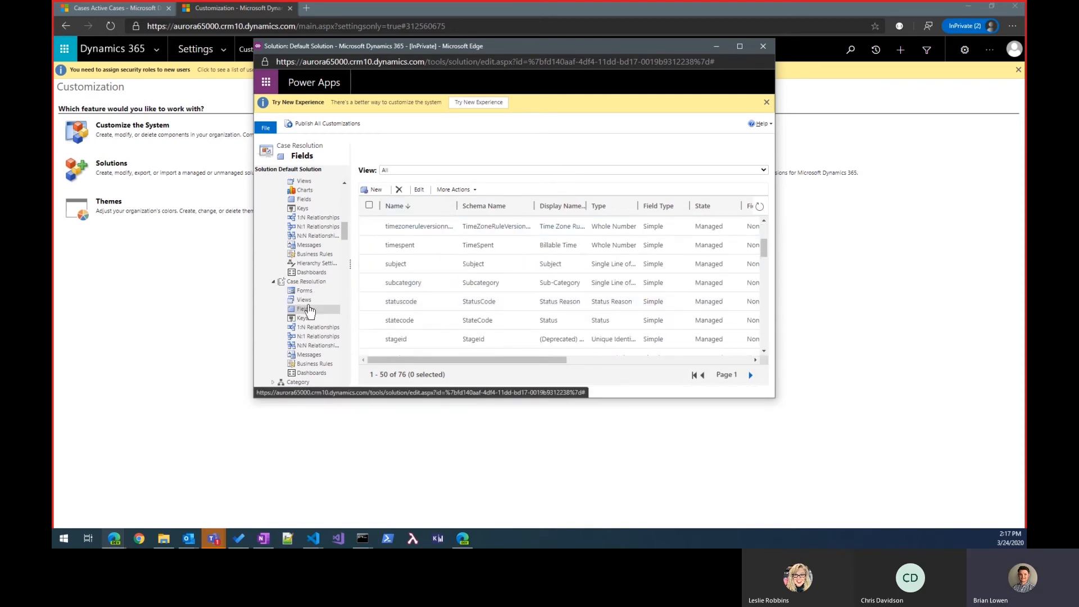
scroll(404, 290, "down", 5)
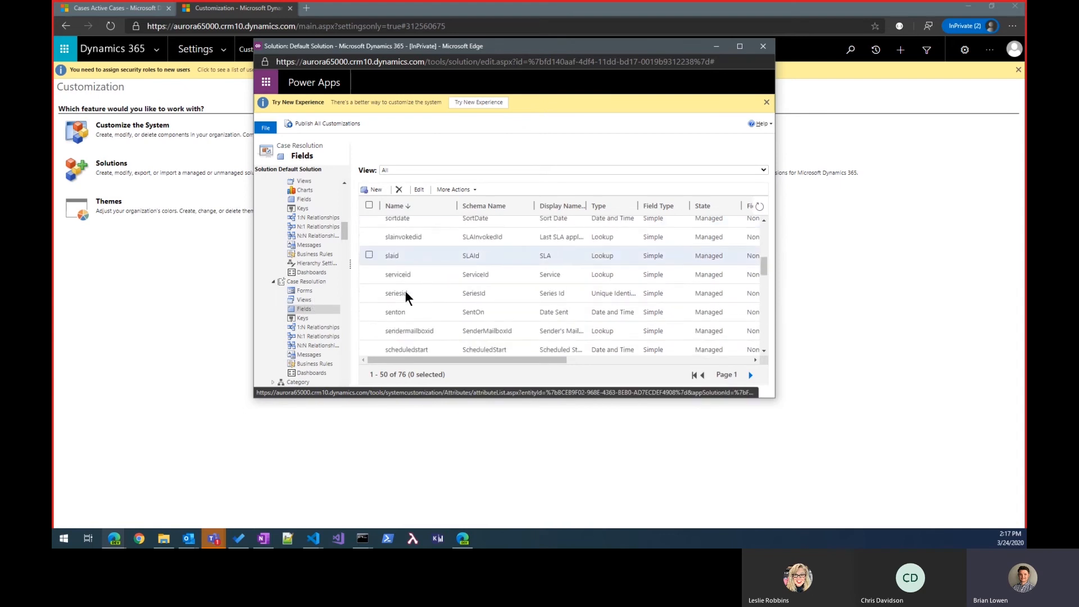
scroll(406, 294, "down", 3)
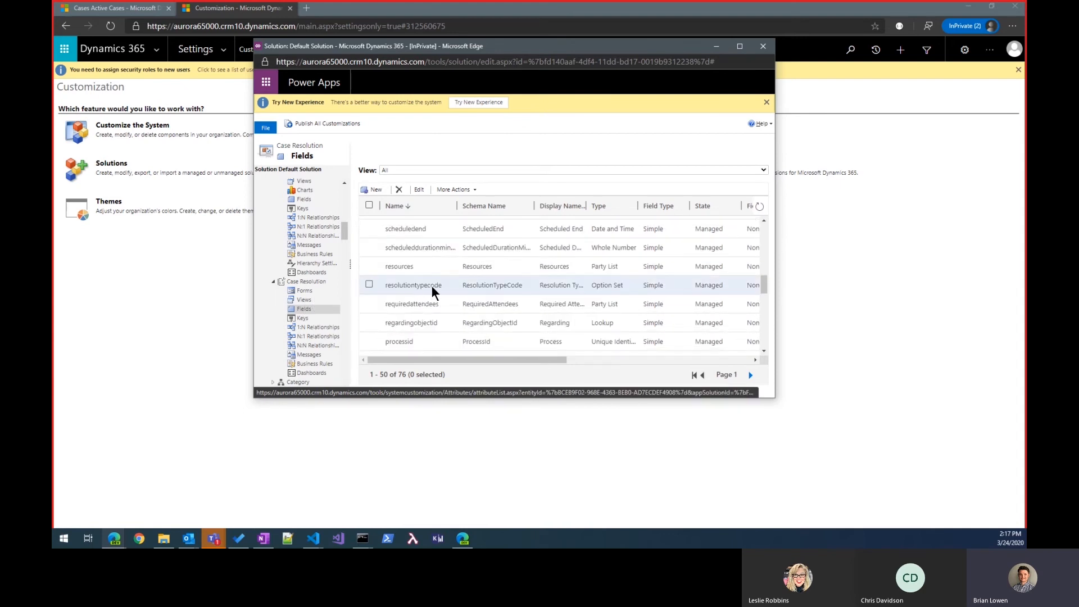
- Bring up the resolution form for the "Complete overhaul required (sample)" case again to check its Resolution Type field
left_click(113, 8)
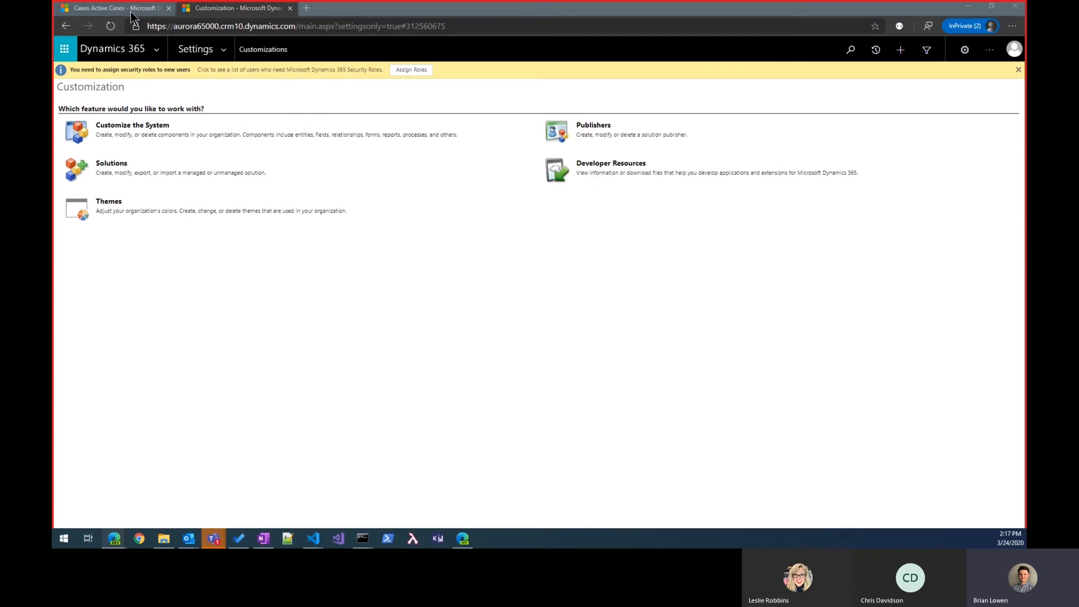
left_click(173, 138)
left_click(347, 72)
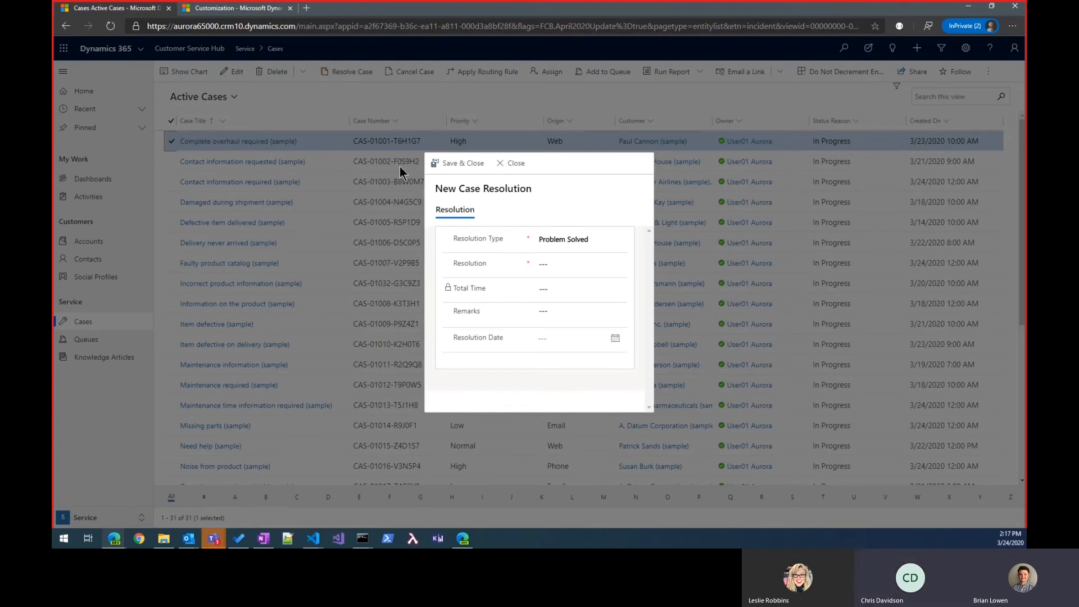
- In the Default Solution window, add an option labelled "Duplicate" to the Case Resolution entity's resolutiontypecode field, then save and close the field
mouse_move(114, 538)
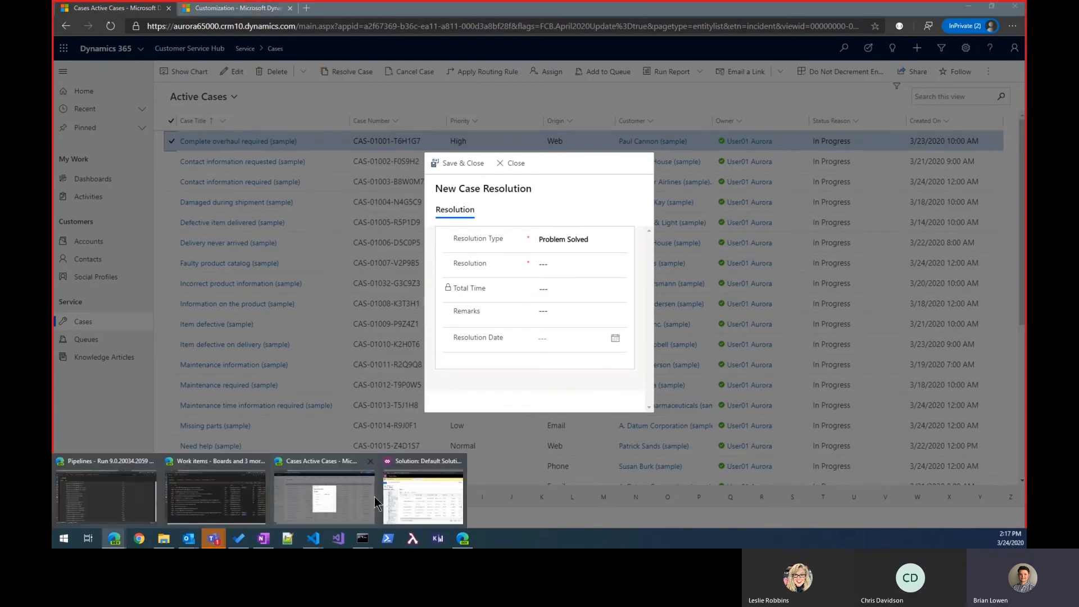
left_click(416, 492)
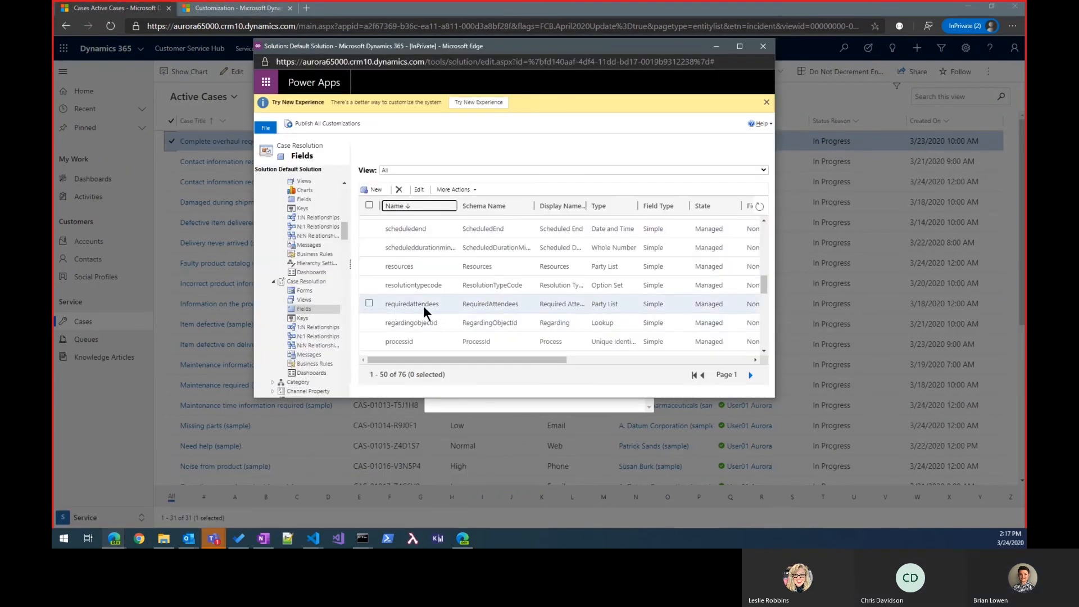
double_click(416, 285)
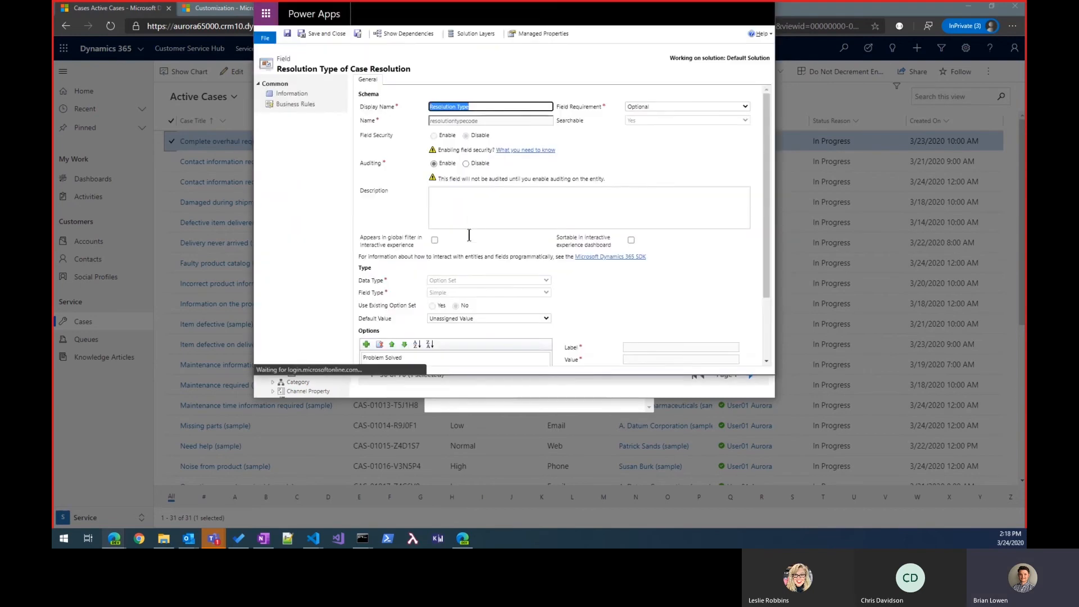
scroll(694, 331, "down", 2)
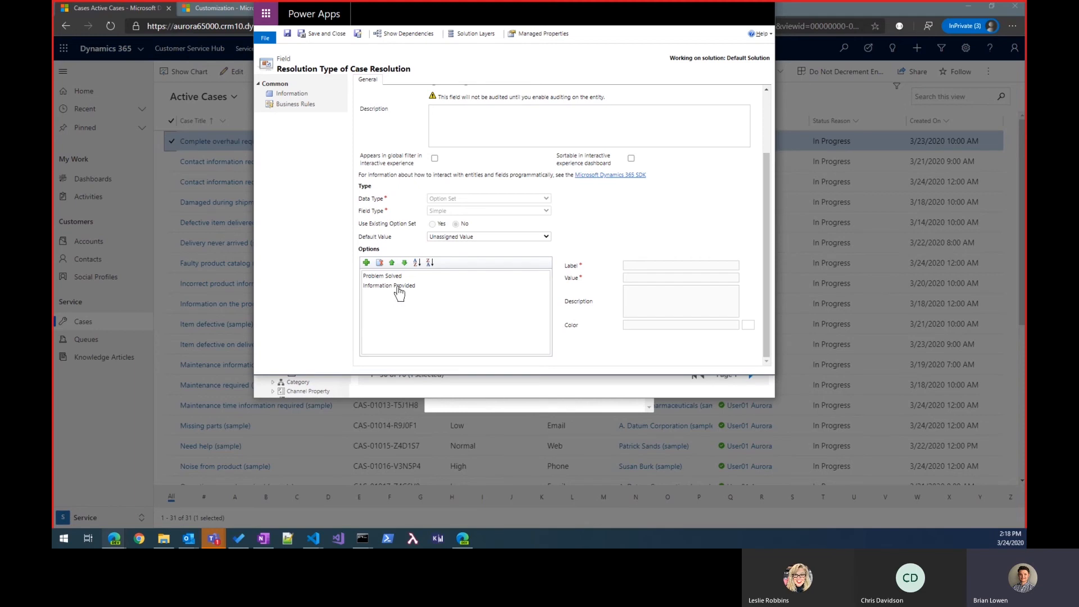
left_click(366, 262)
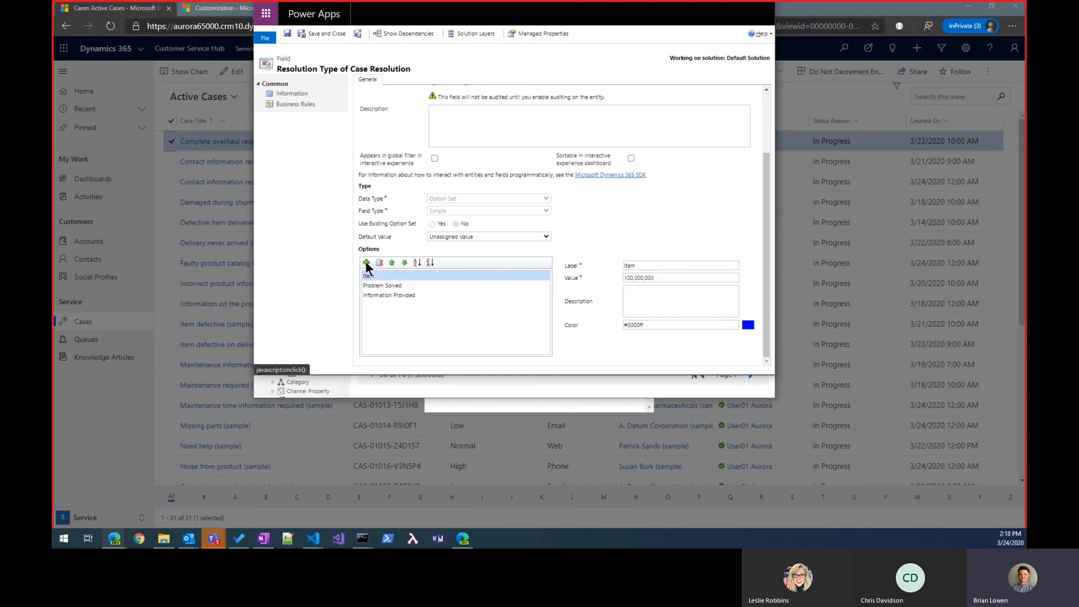
left_click(640, 266)
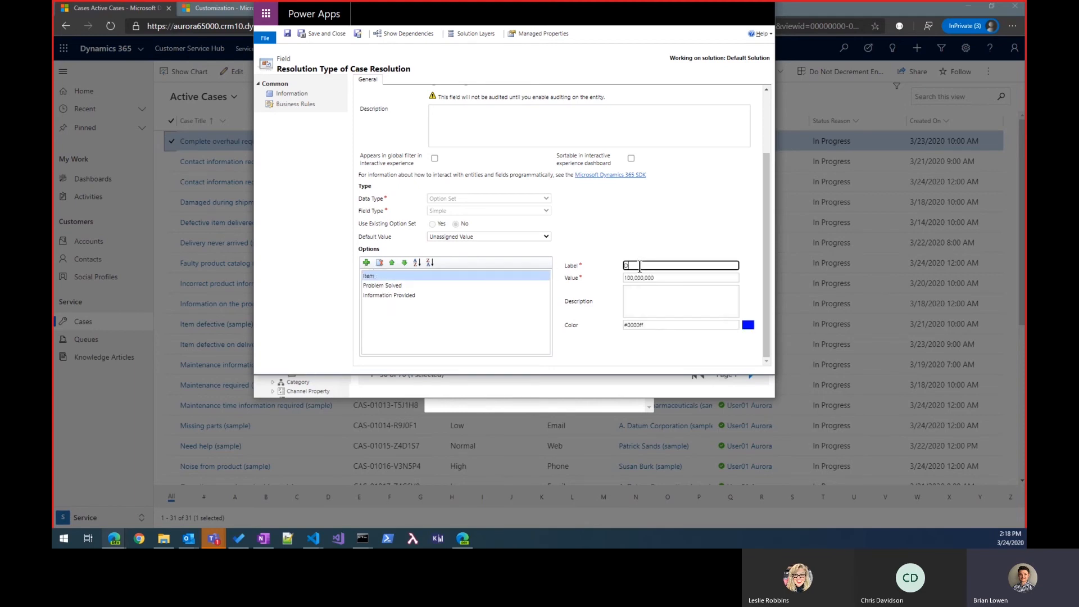
left_click(642, 253)
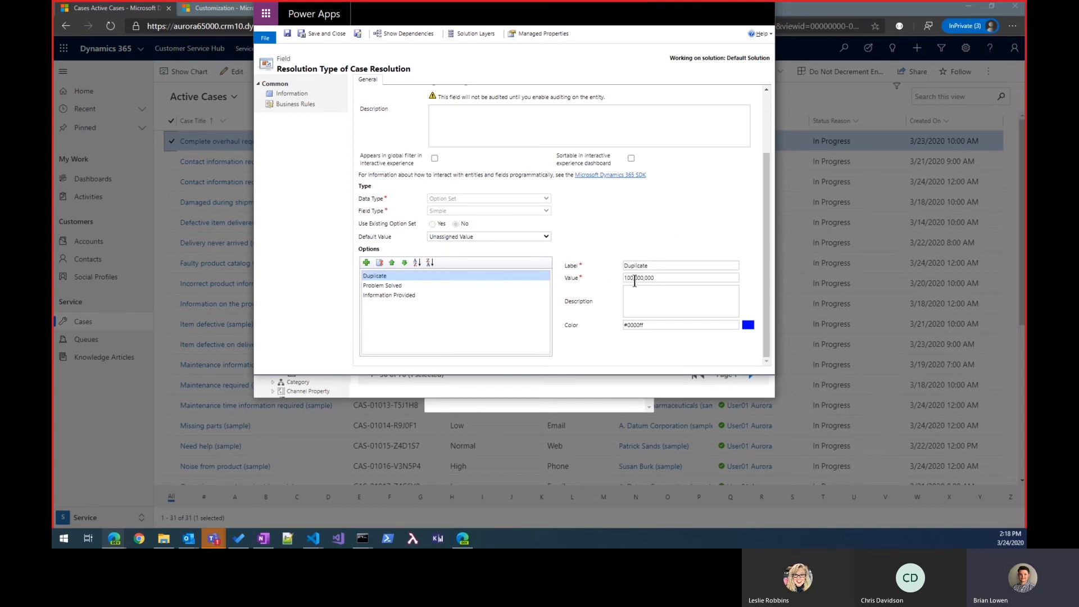
left_click(323, 32)
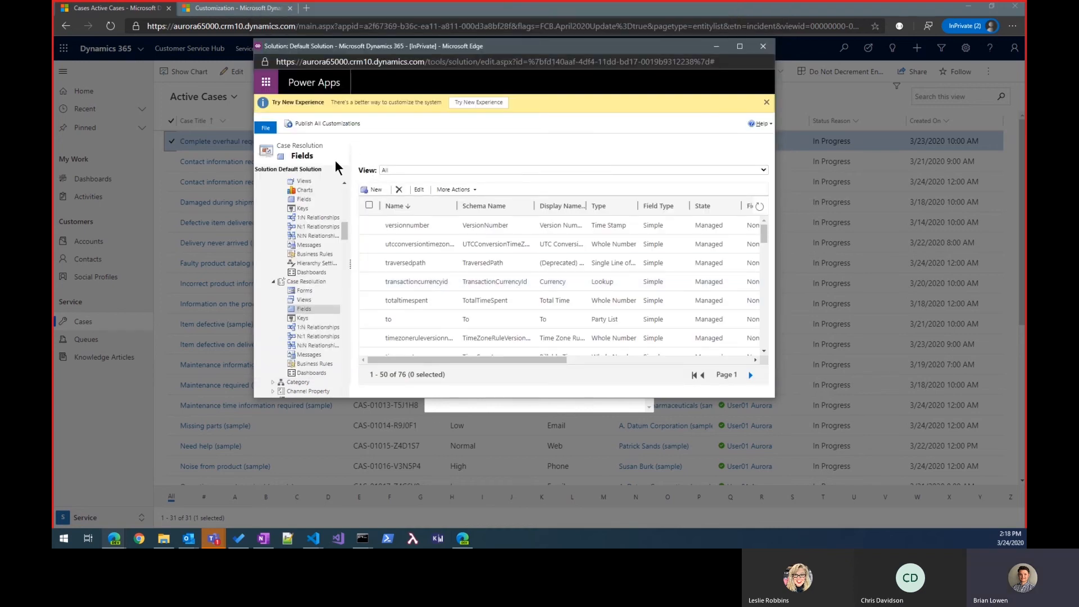
- Return to the Customer Service Hub, discard the open case resolution form, and reload the Active Cases page
left_click(715, 46)
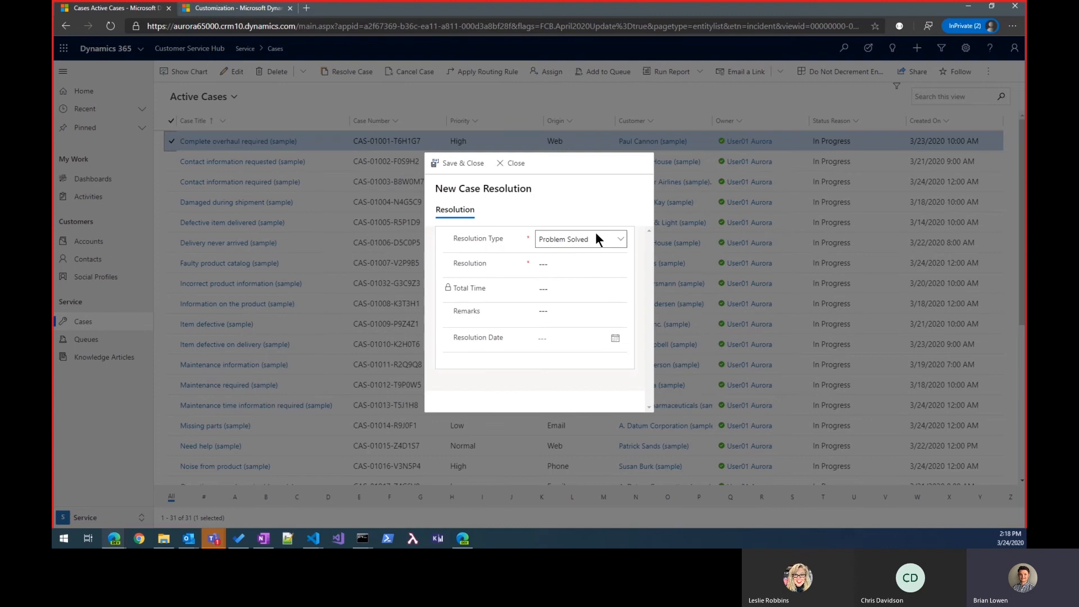
left_click(513, 163)
left_click(596, 336)
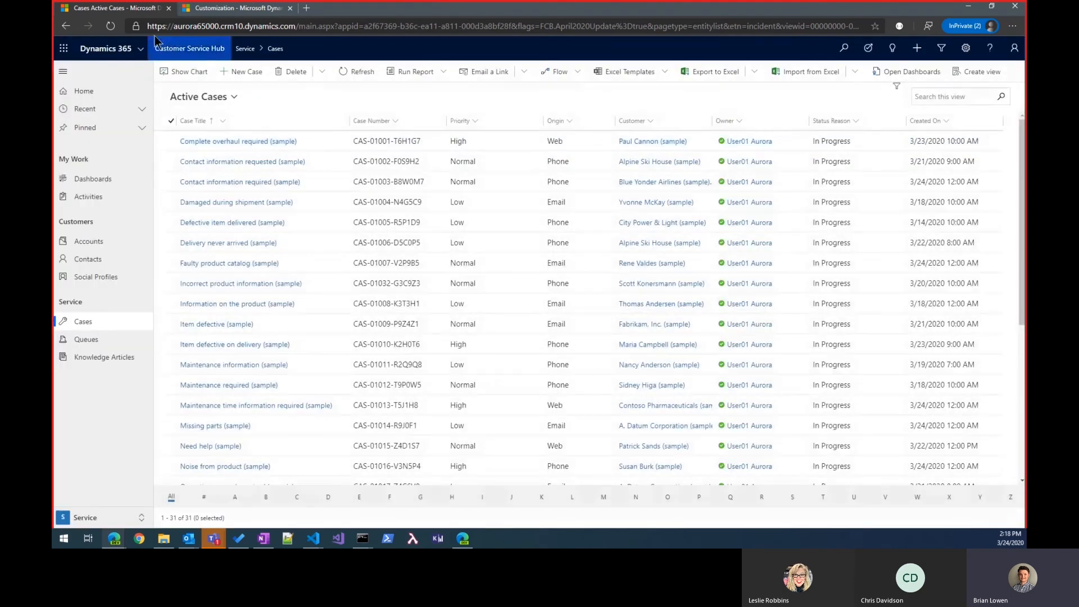
left_click(107, 26)
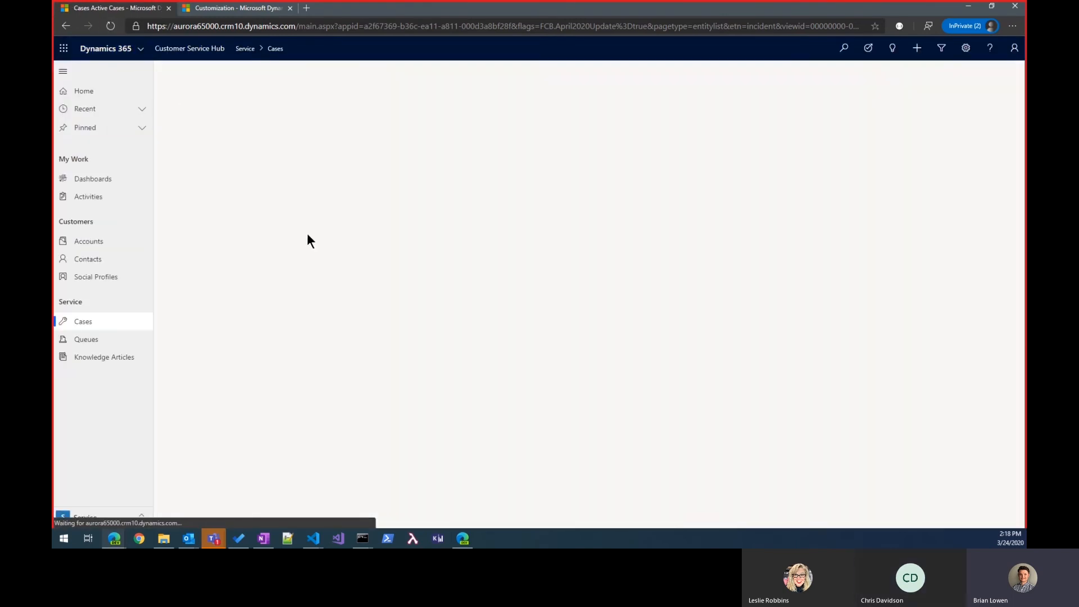
- Resolve the "Complete overhaul required (sample)" case with Resolution Type Duplicate, Resolution "resolved as duplicate" and Resolution Date 3/24/2020
left_click(171, 140)
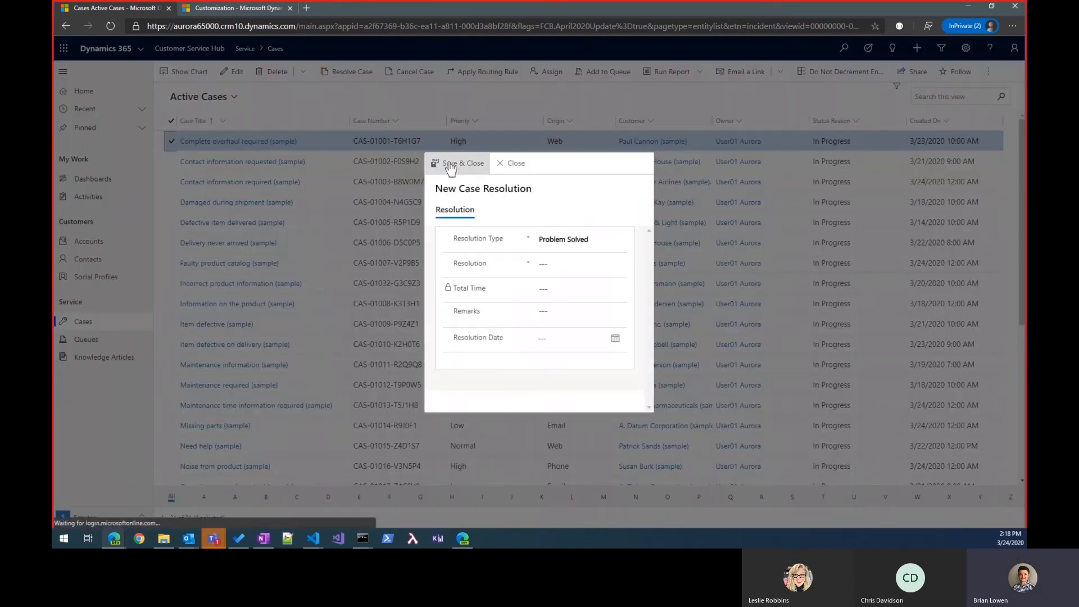
left_click(565, 239)
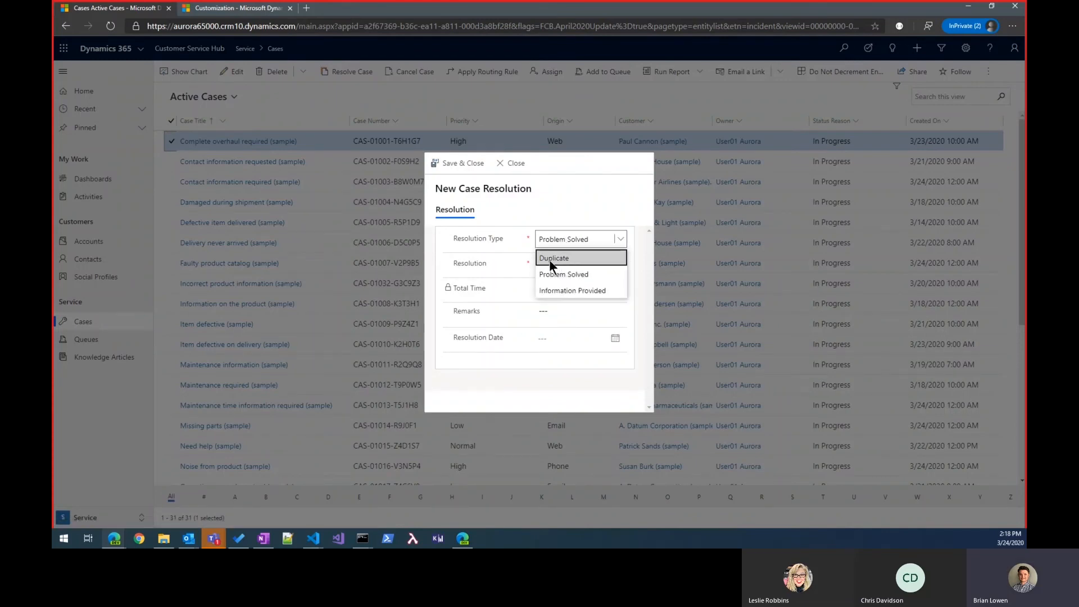
left_click(546, 255)
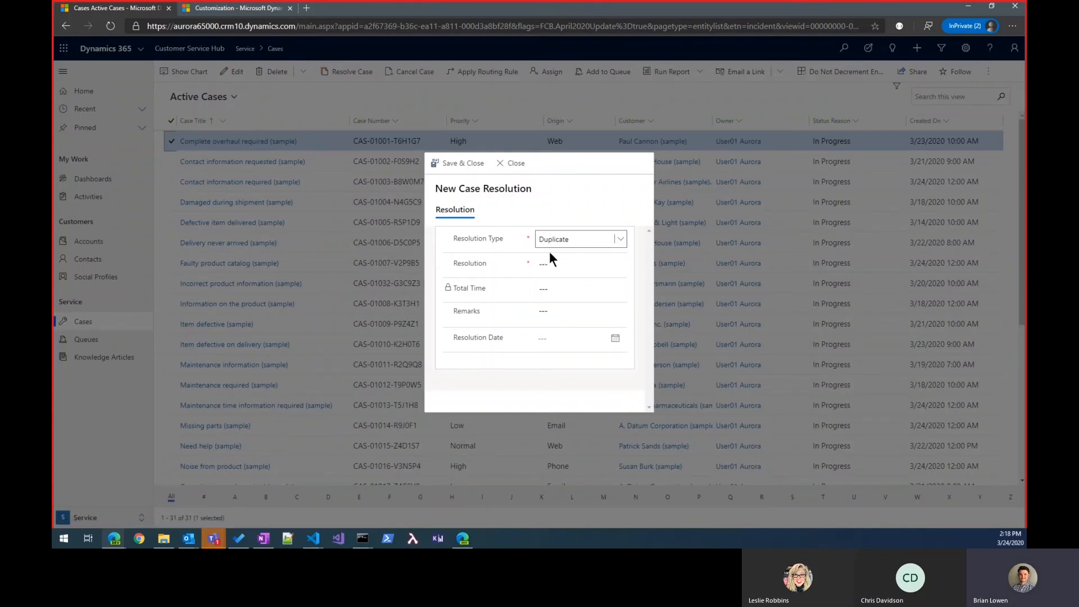
left_click(569, 270)
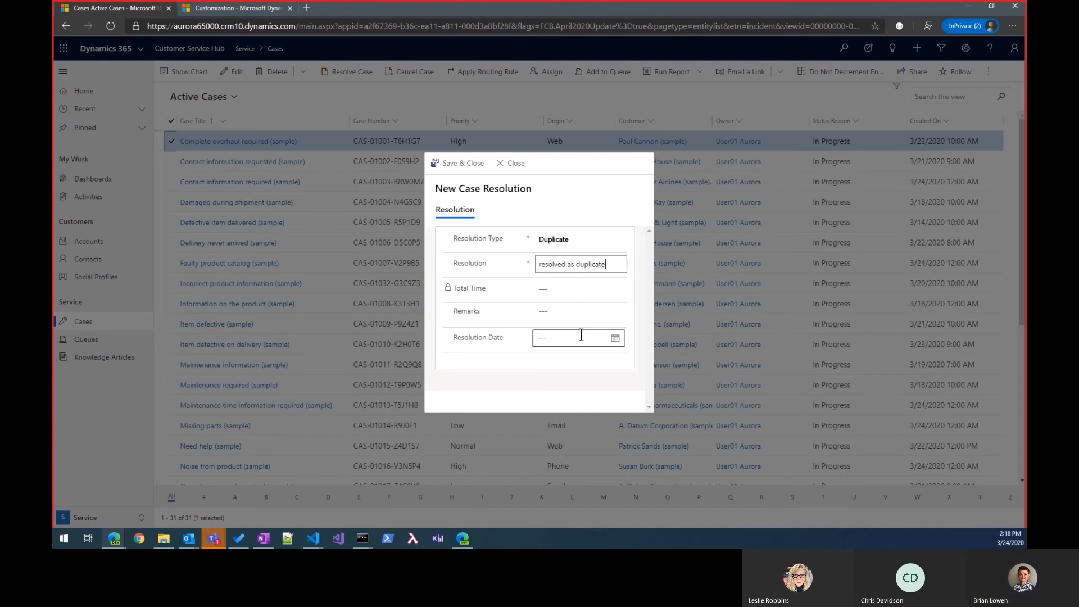
left_click(616, 342)
left_click(571, 430)
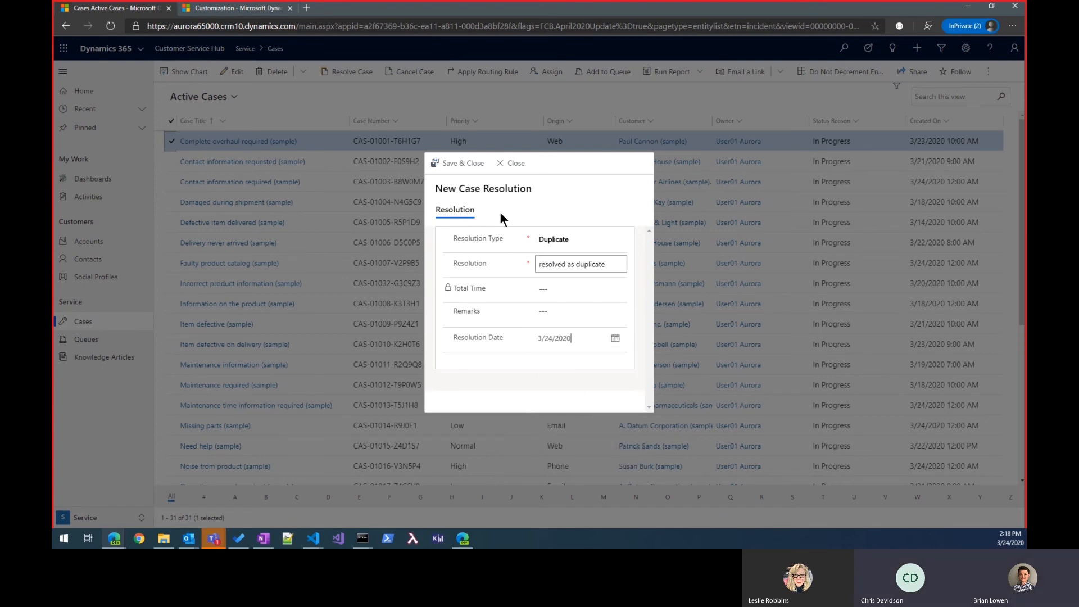
left_click(470, 169)
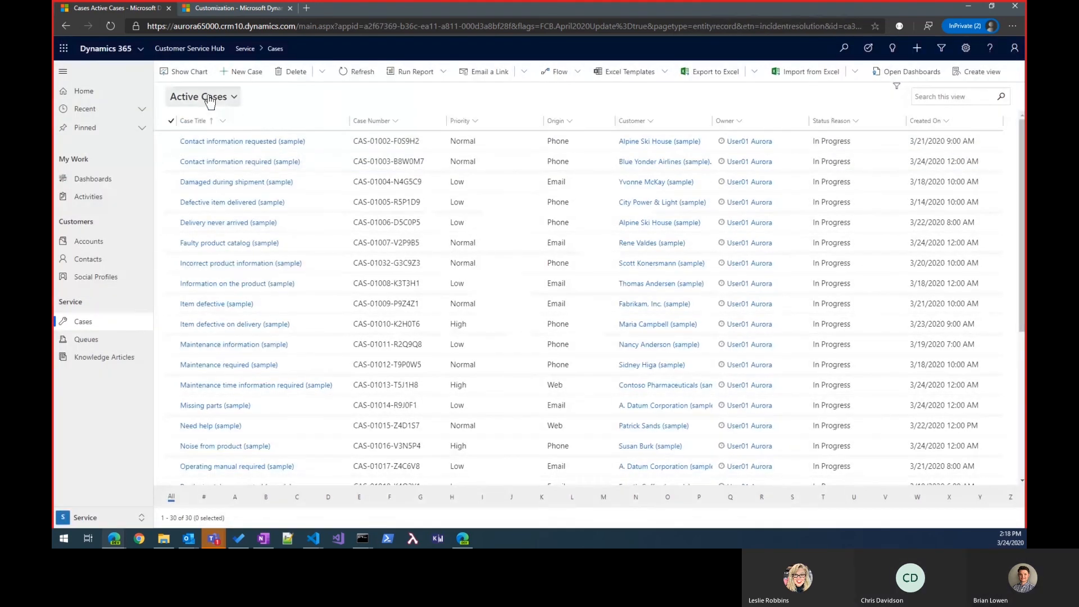
- Open the "Complete overhaul required (sample)" case from the My Resolved Cases view and examine its case resolution record from the timeline
left_click(200, 96)
left_click(220, 337)
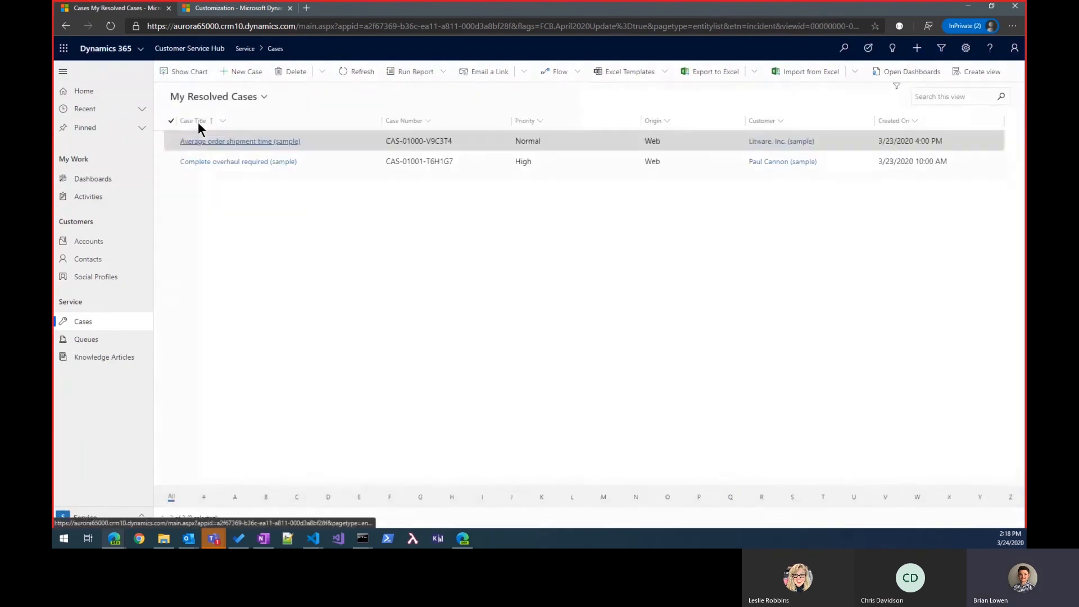
left_click(225, 162)
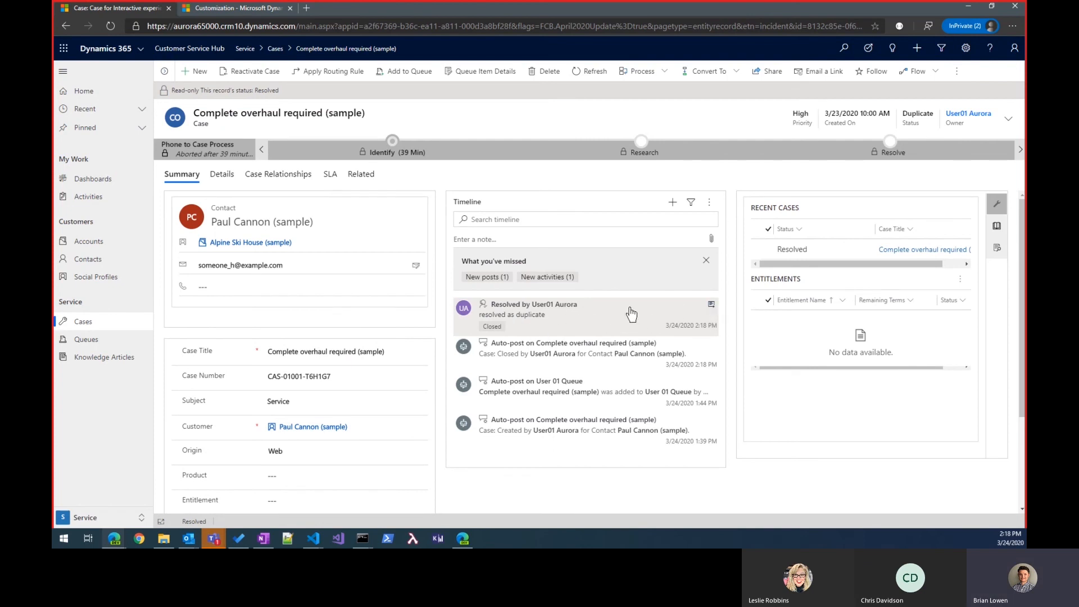
left_click(712, 306)
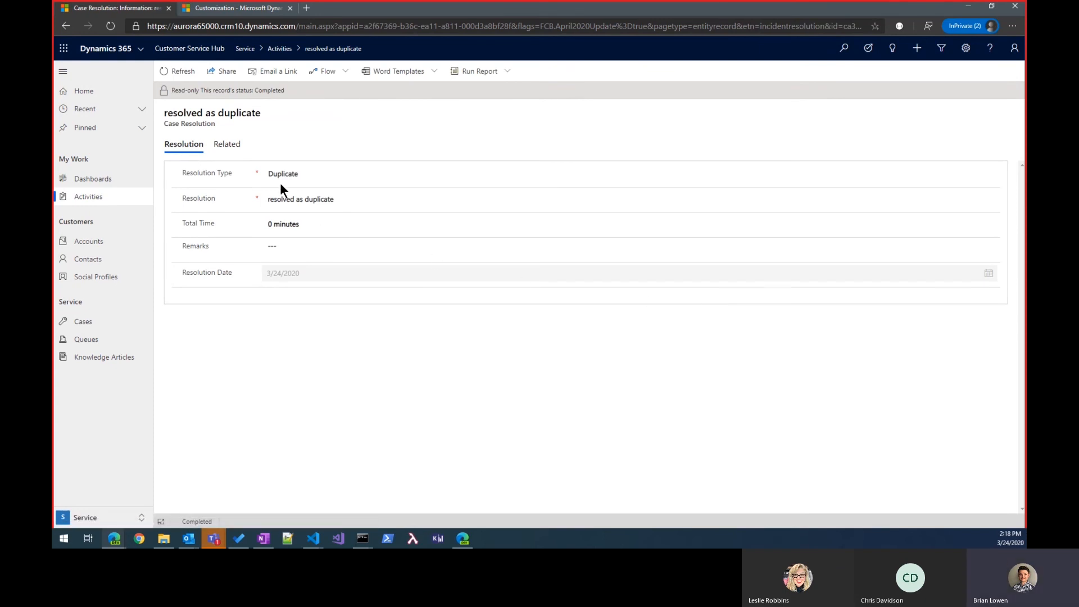